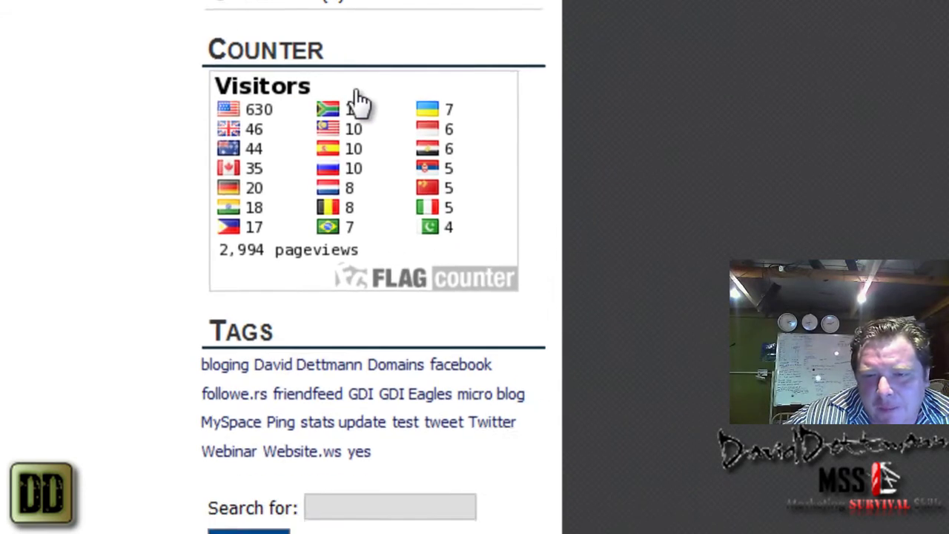
- Open the visitor statistics from the blog's Flag Counter widget and review the overview charts
scroll(186, 297, "down", 3)
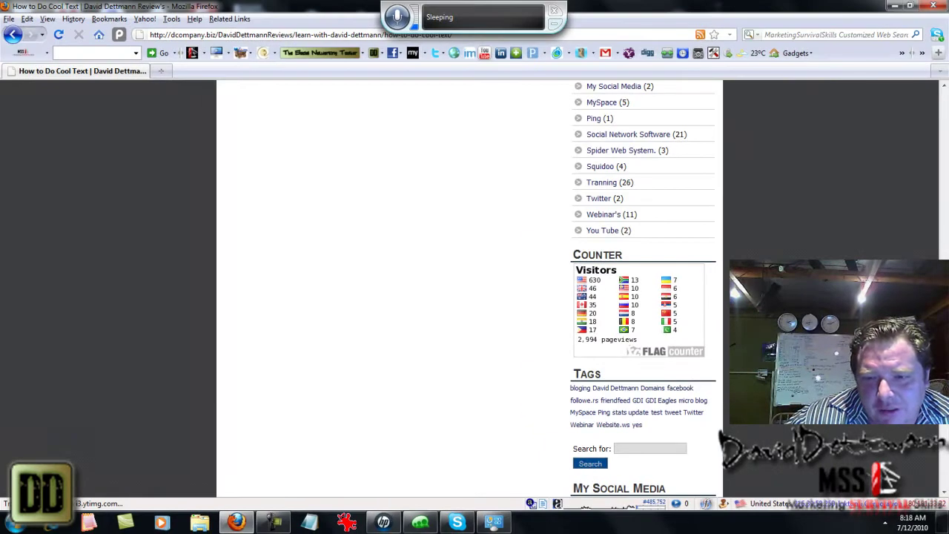
left_click(671, 356)
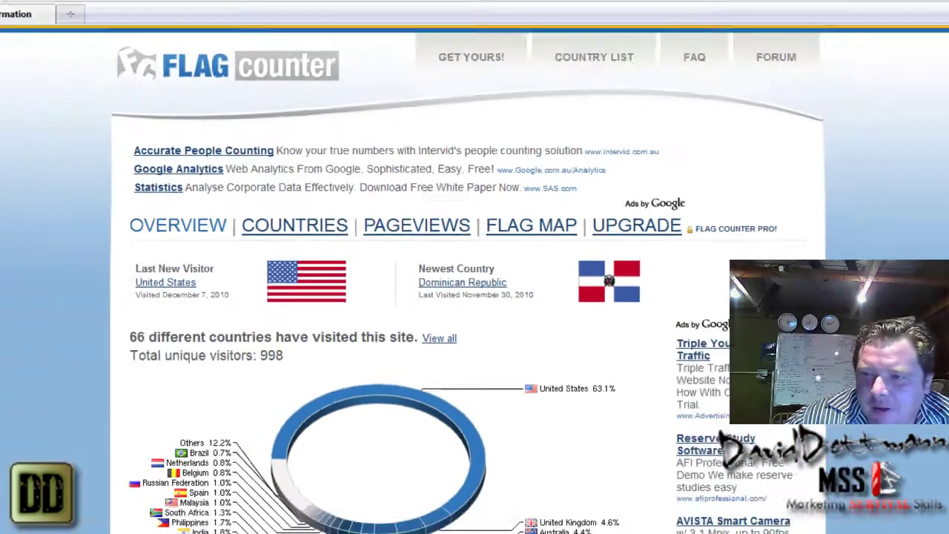
scroll(946, 169, "down", 1)
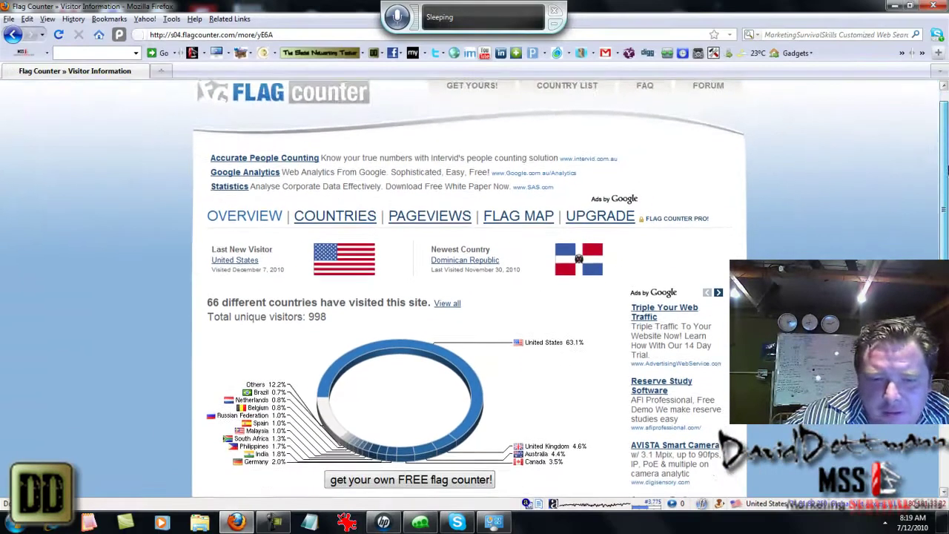
left_click_drag(946, 169, 946, 292)
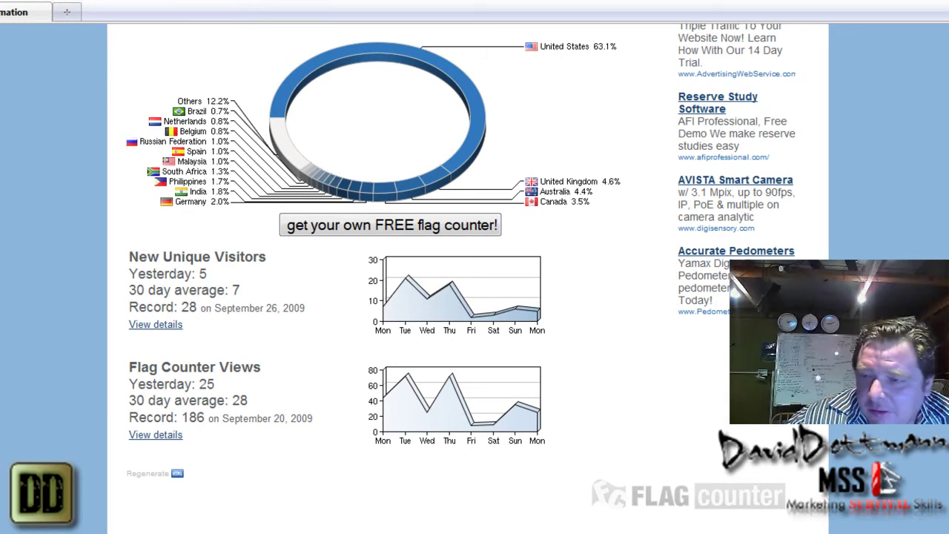
scroll(341, 163, "up", 5)
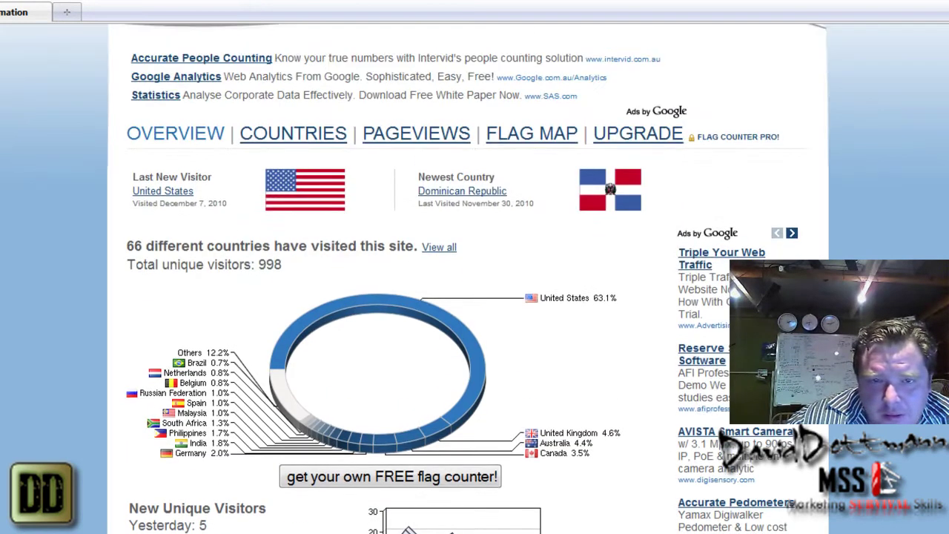
- Open the Countries statistics and look through the list of visiting countries with their unique visitors and last visit dates
left_click(308, 146)
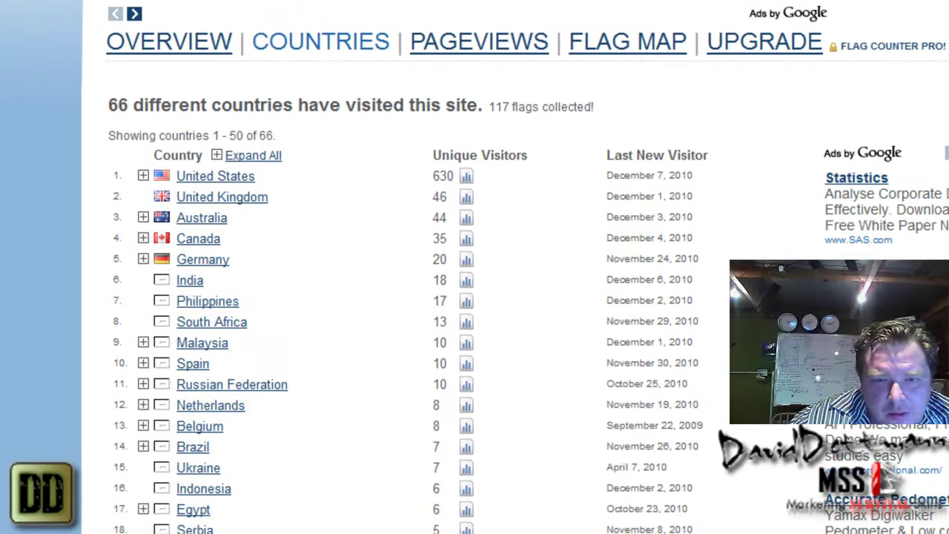
scroll(475, 267, "down", 5)
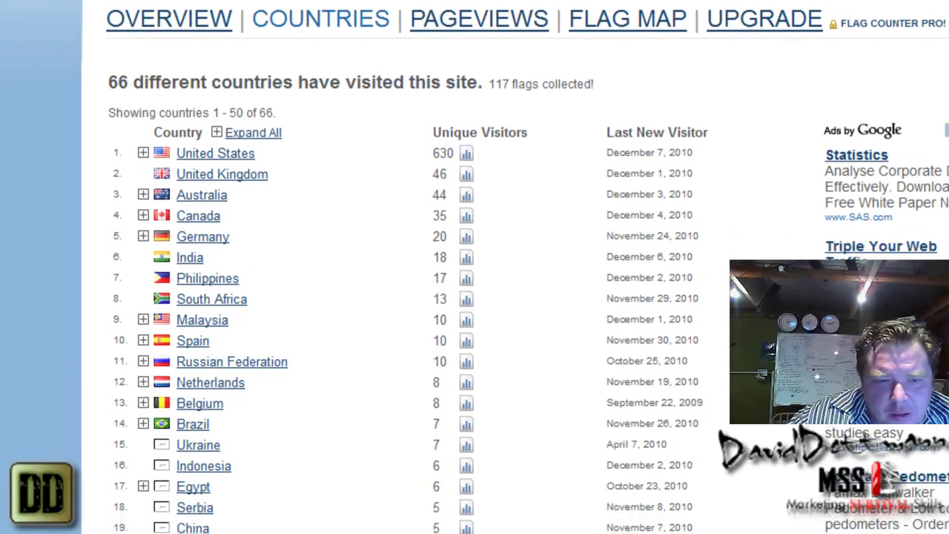
scroll(475, 267, "down", 5)
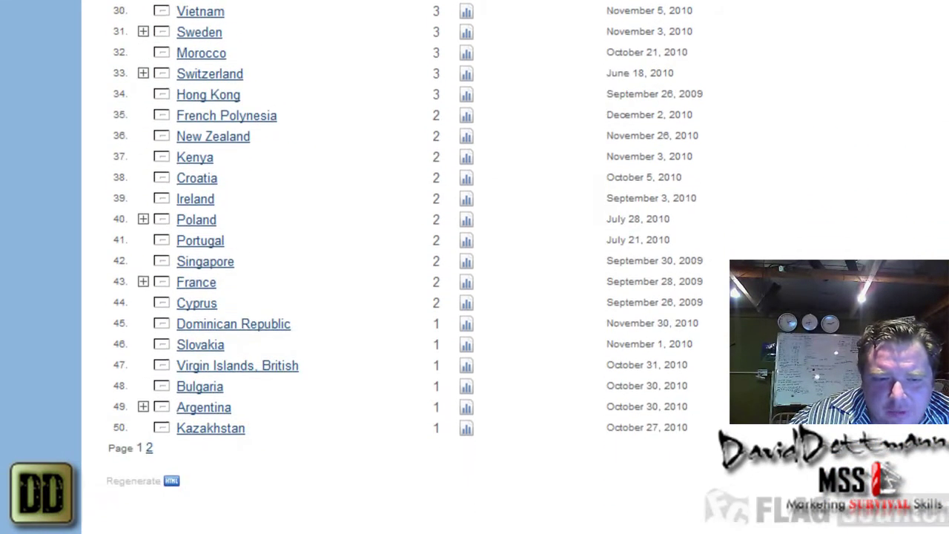
scroll(474, 267, "up", 2)
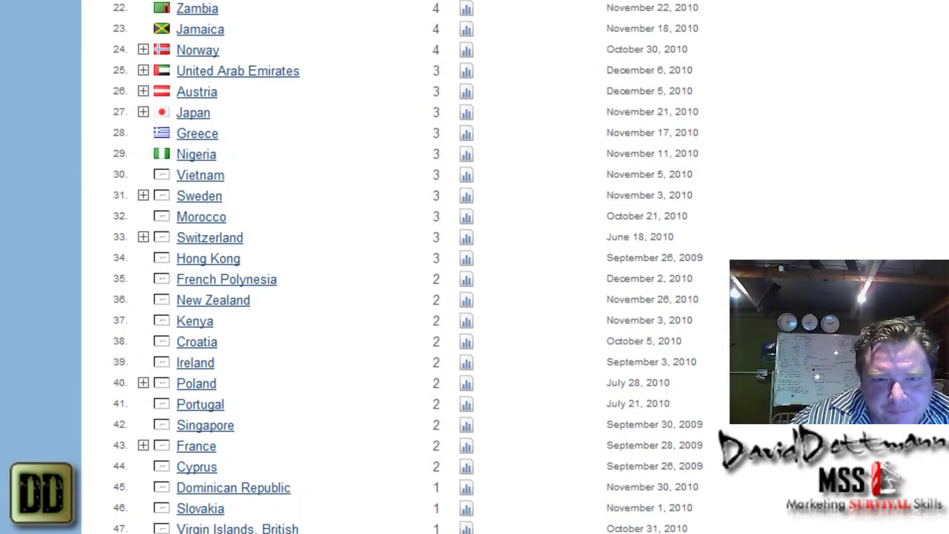
scroll(475, 267, "up", 6)
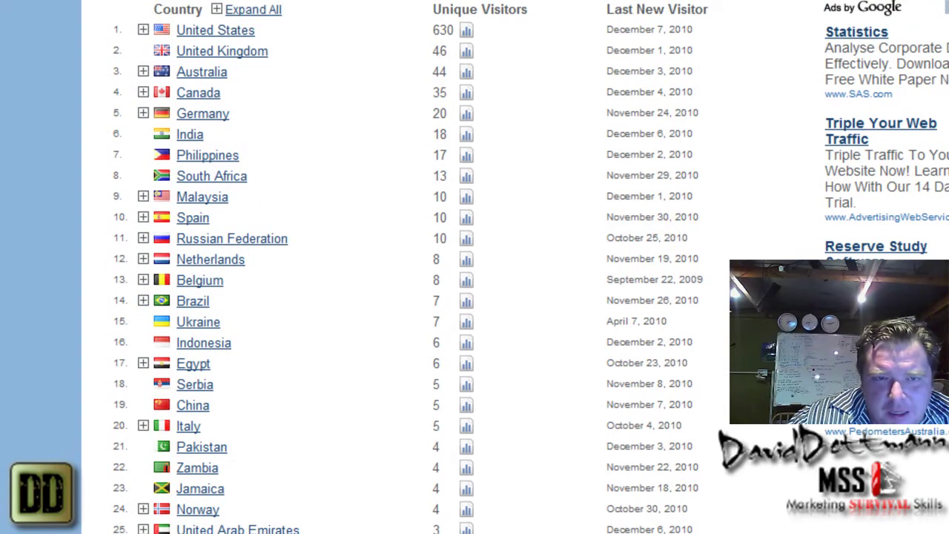
scroll(474, 267, "up", 2)
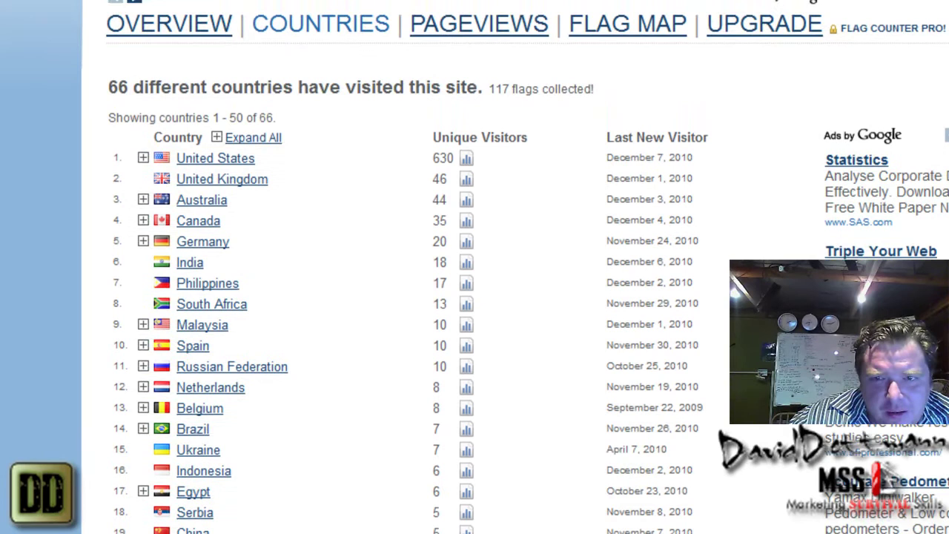
scroll(475, 266, "up", 1)
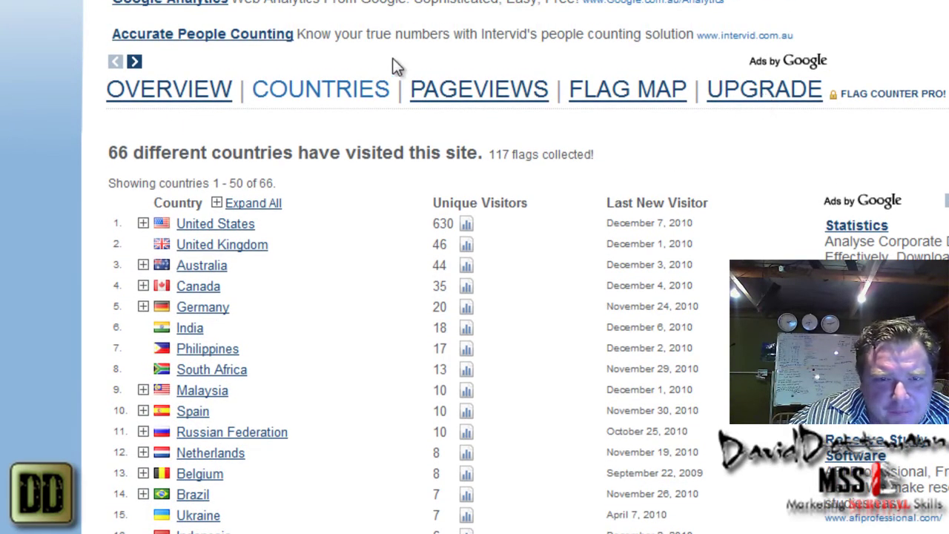
- Open the Pageviews statistics and examine the weekly chart and the daily breakdown of new visitors and counter views
left_click(485, 97)
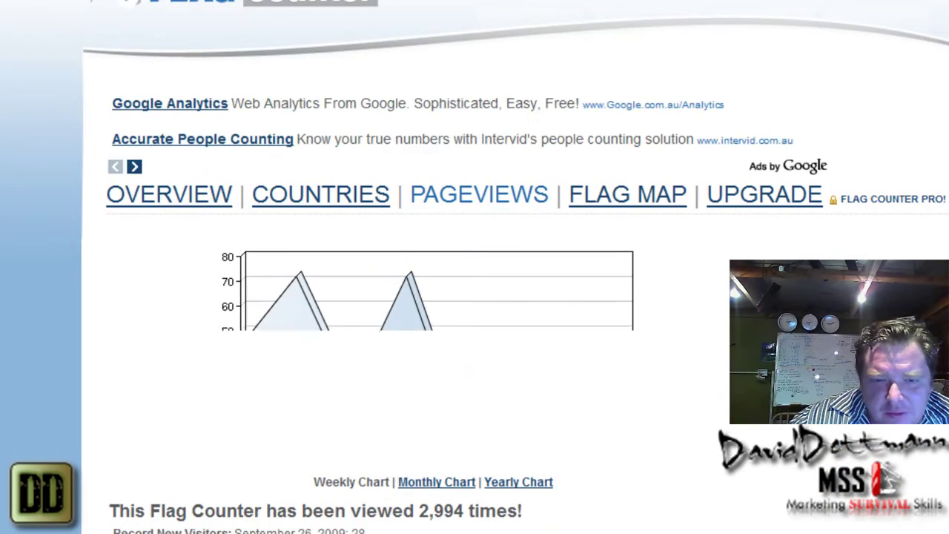
scroll(475, 296, "down", 3)
scroll(475, 297, "down", 2)
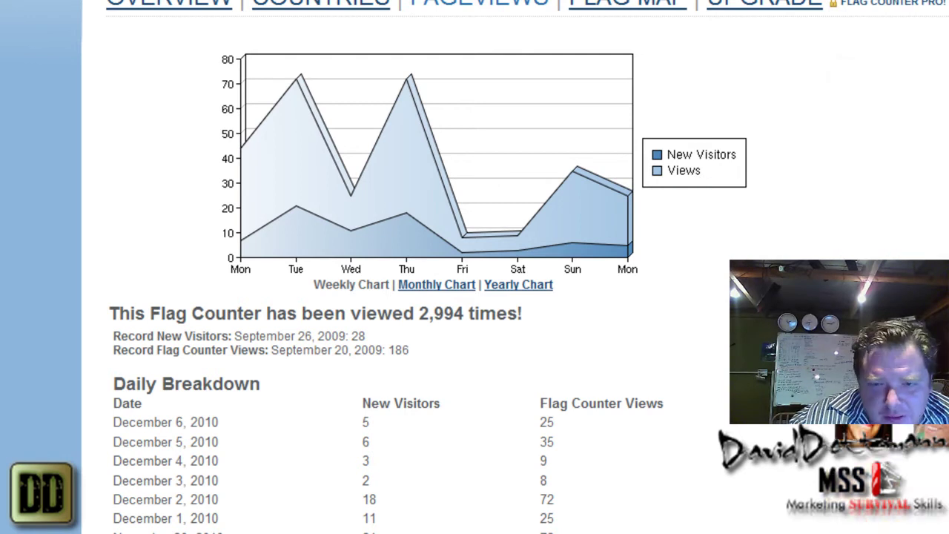
scroll(515, 267, "down", 3)
scroll(534, 251, "down", 1)
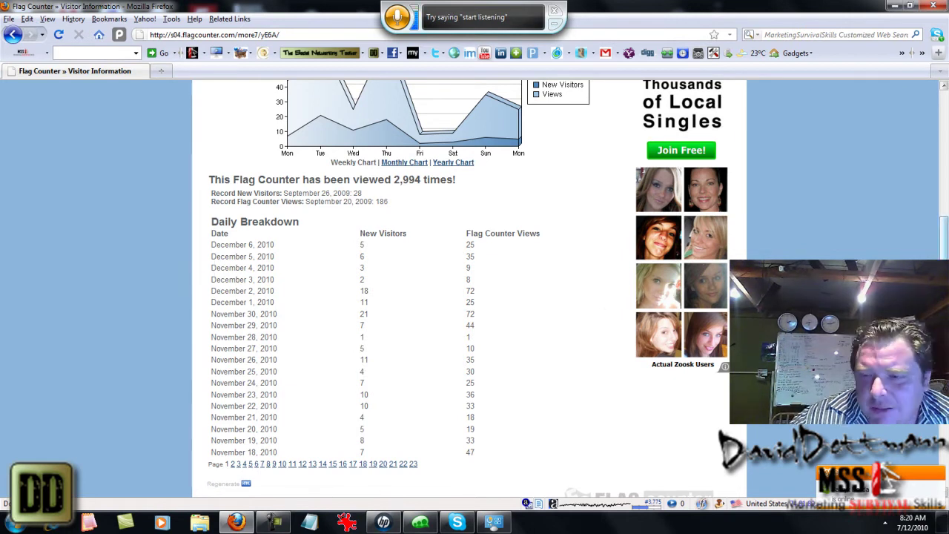
scroll(946, 214, "up", 5)
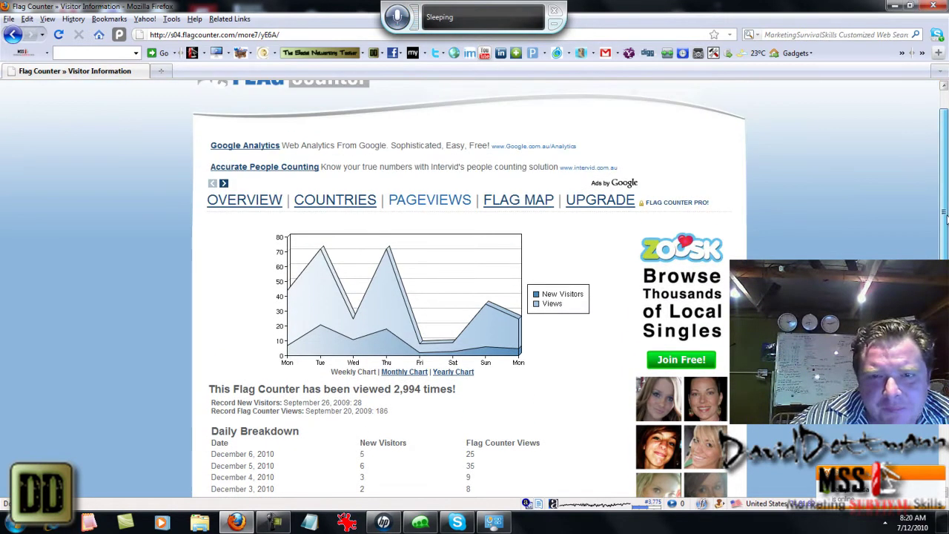
left_click_drag(945, 214, 945, 180)
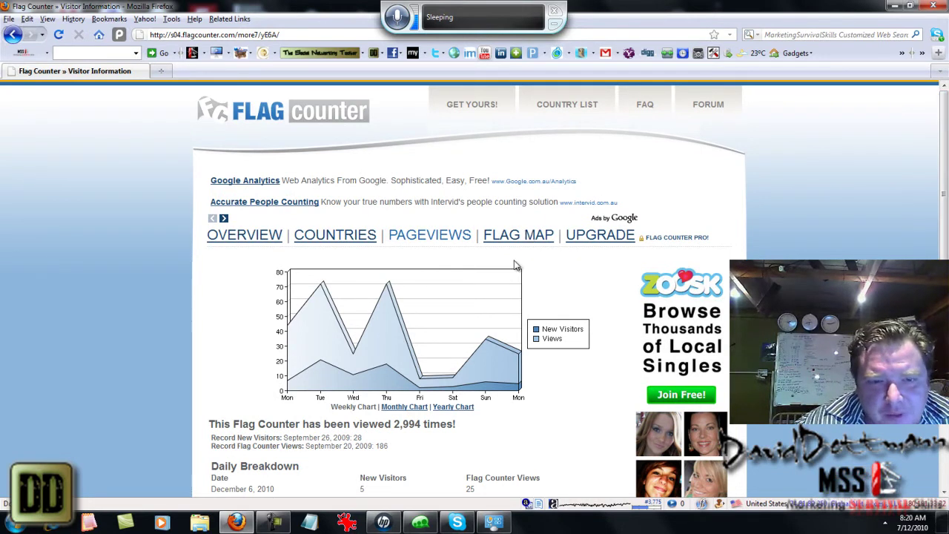
- Open the Flag Map and examine where the visitors' country flags are placed on the world map
left_click(521, 236)
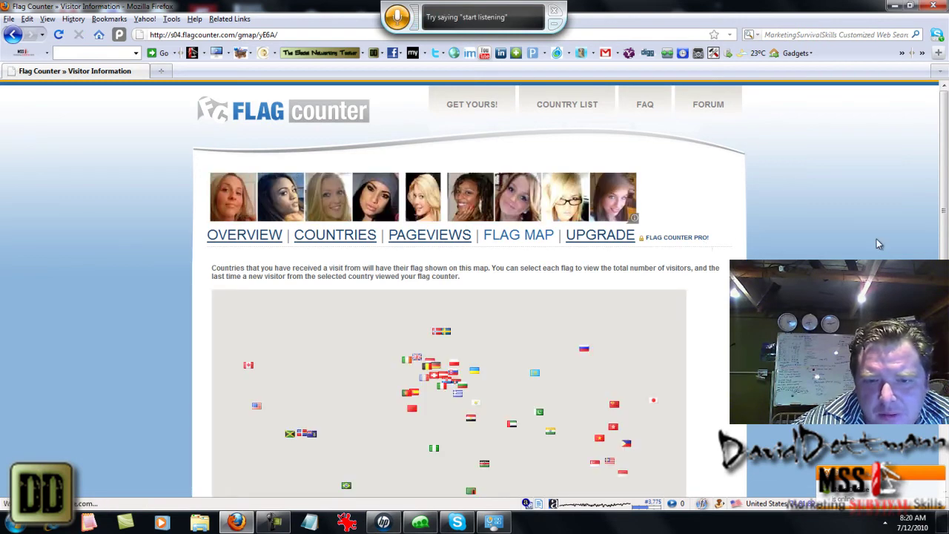
left_click_drag(947, 127, 947, 234)
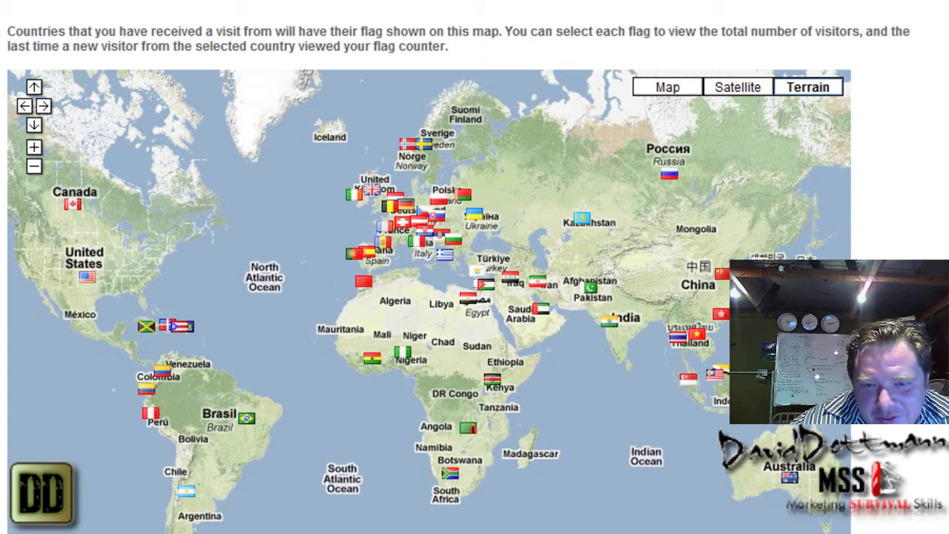
scroll(429, 296, "up", 3)
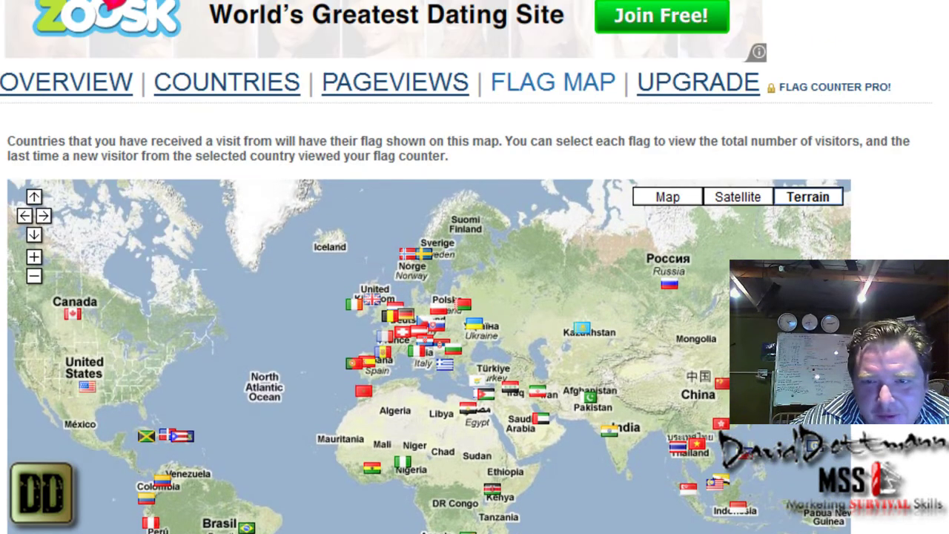
scroll(429, 296, "up", 1)
scroll(429, 297, "down", 8)
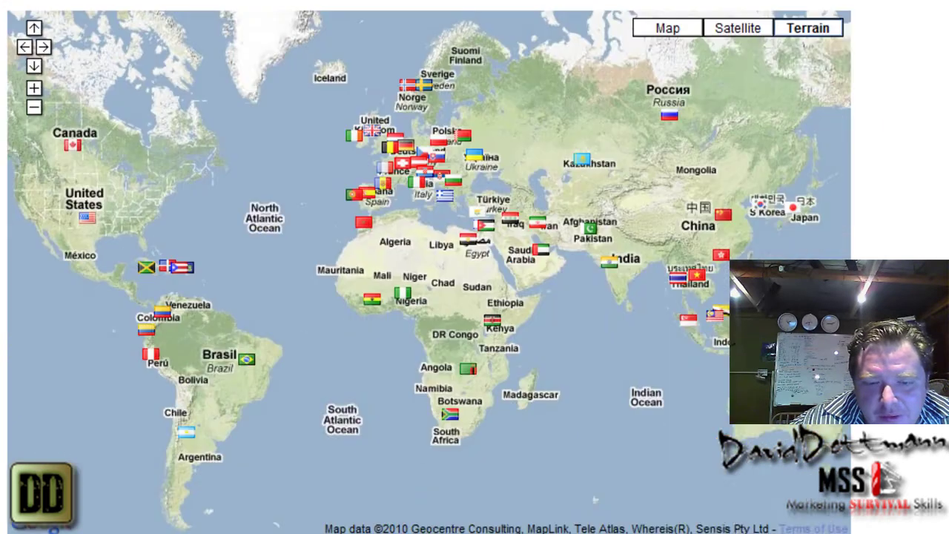
scroll(429, 297, "up", 5)
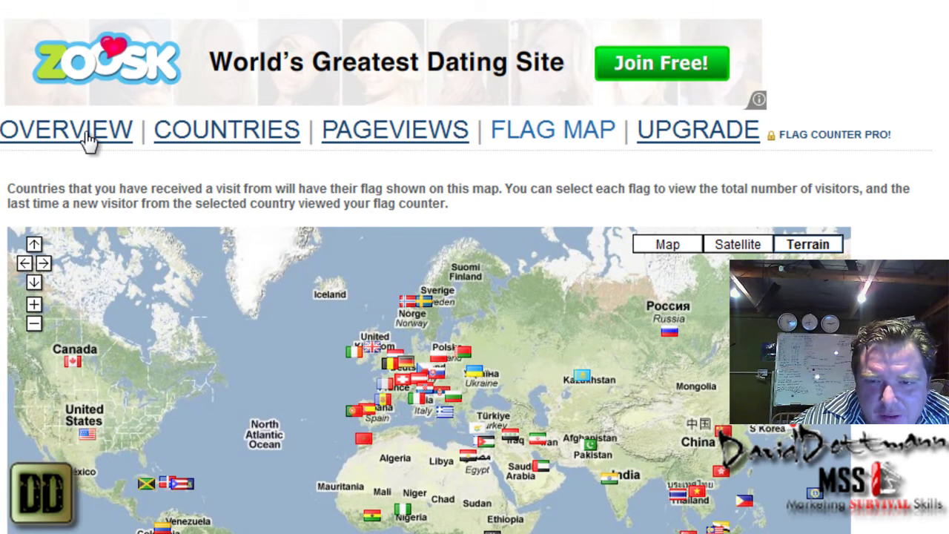
- Return to the Overview statistics and review the country breakdown and the visitor and view charts
left_click(87, 140)
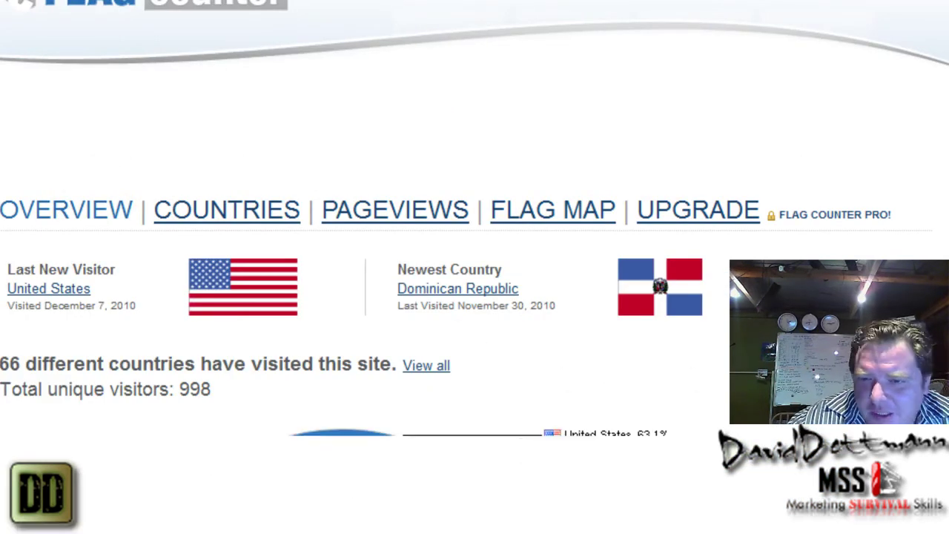
scroll(475, 297, "down", 3)
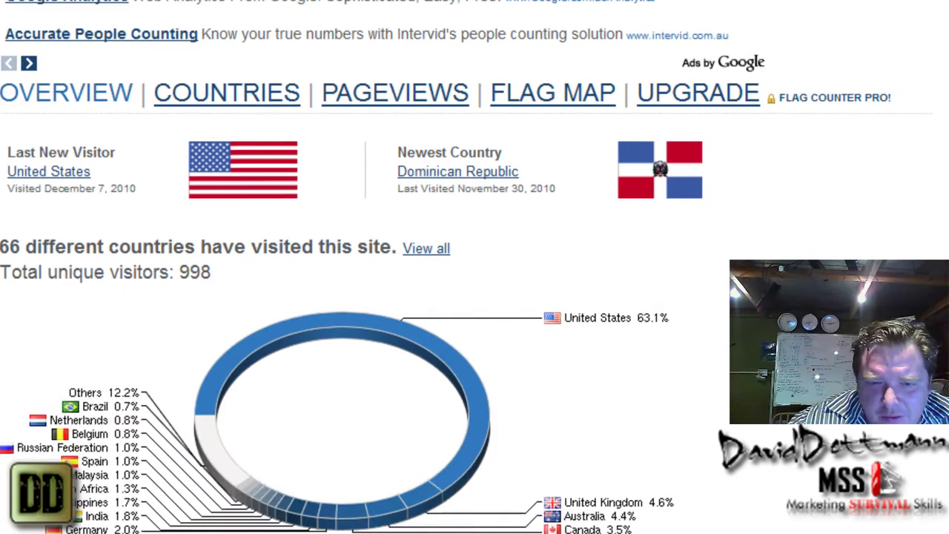
scroll(534, 388, "down", 1)
scroll(534, 388, "up", 1)
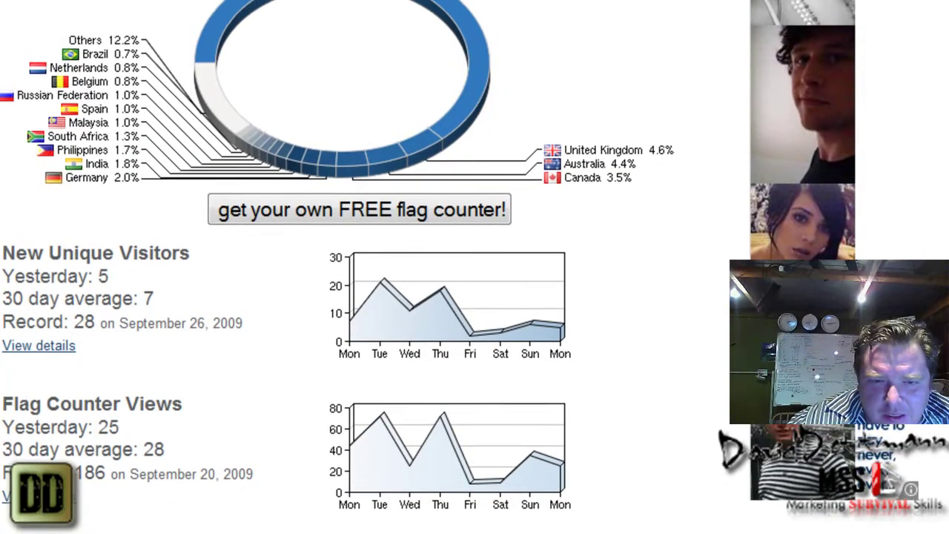
- Start creating a free flag counter and check the available label choices for the top of the counter, keeping Visitors
left_click(291, 235)
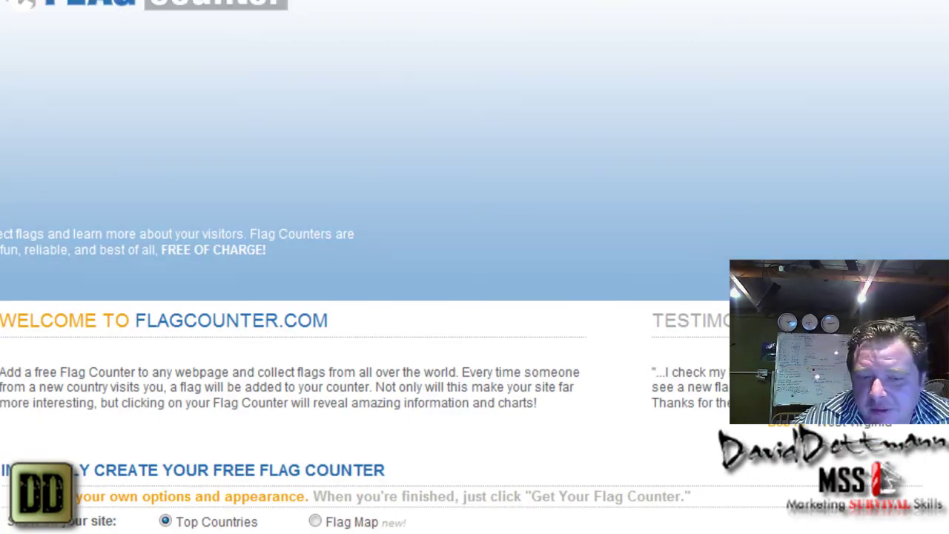
scroll(475, 266, "down", 5)
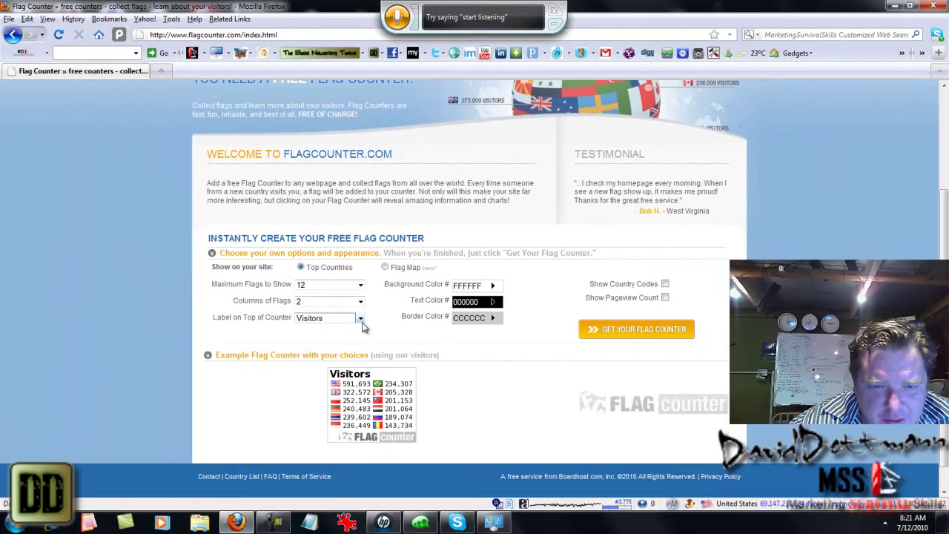
left_click(278, 360)
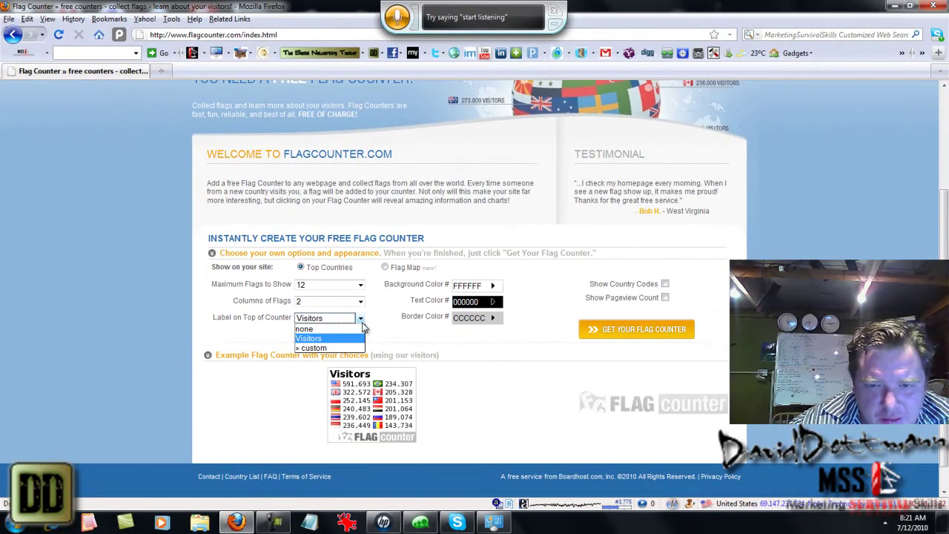
left_click(400, 326)
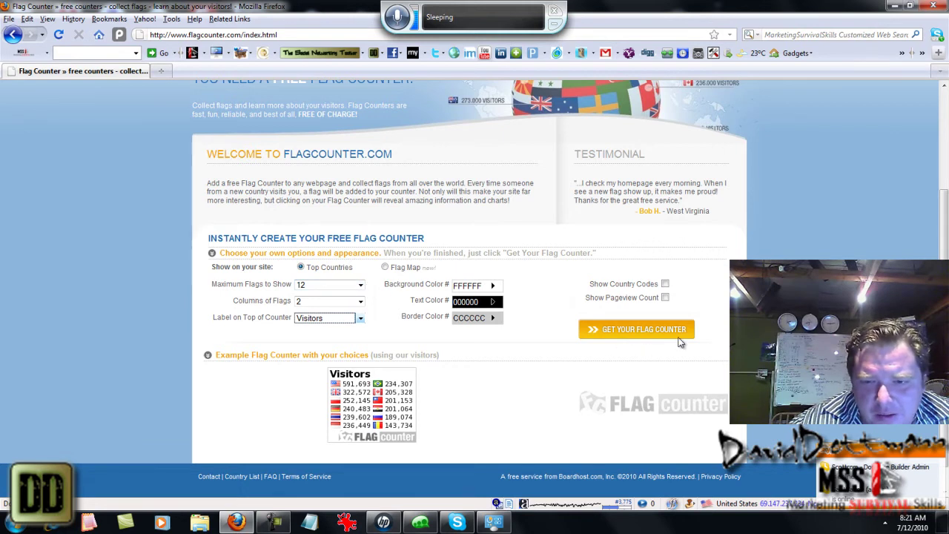
- Generate the HTML code for a Top Countries counter with 12 flags in 2 columns, skipping the e-mail registration
left_click(623, 330)
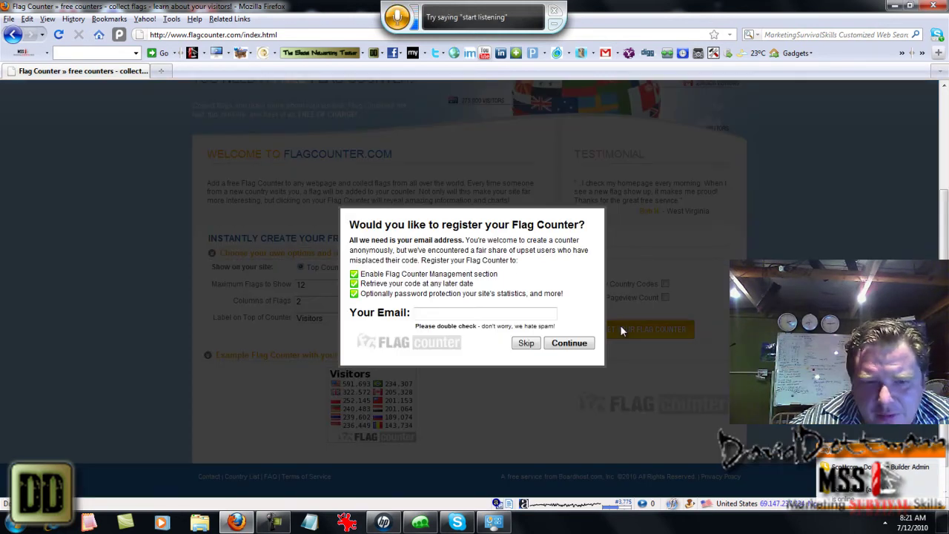
left_click(525, 343)
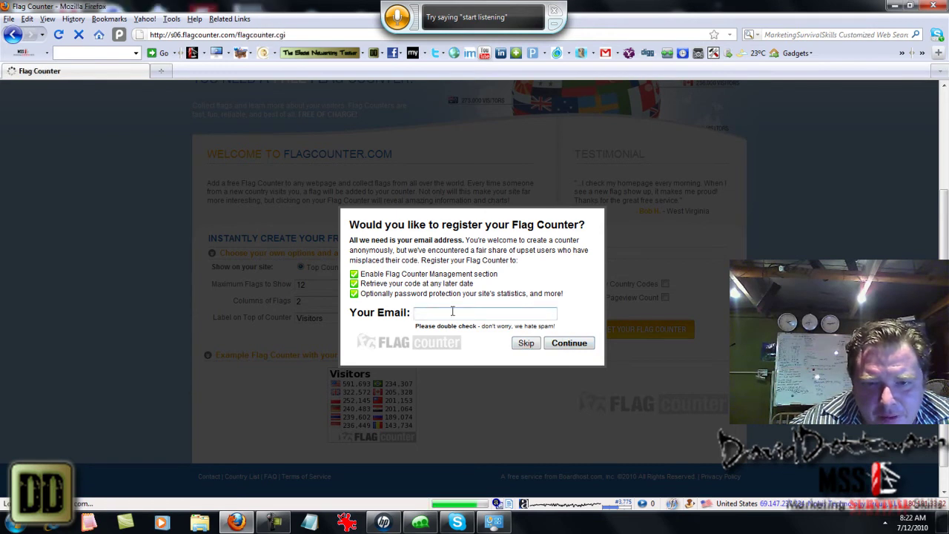
left_click(526, 345)
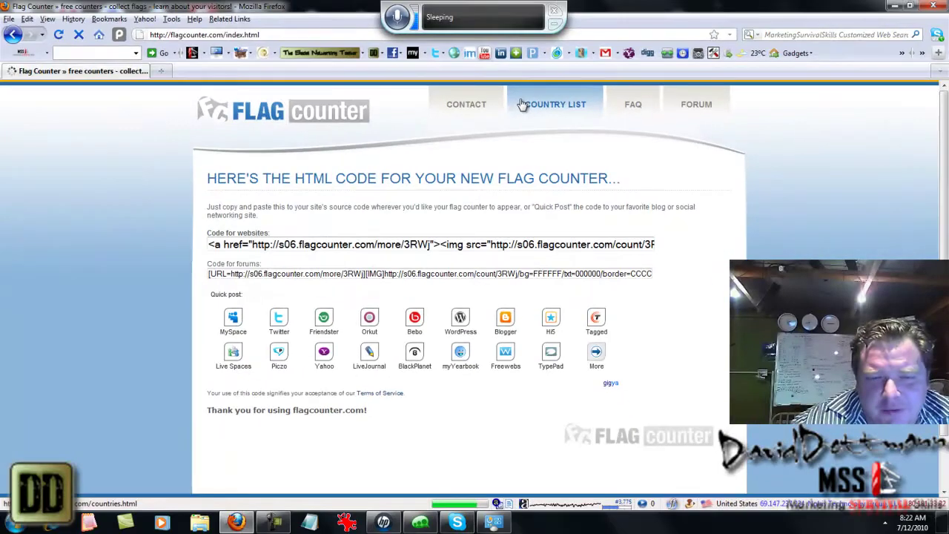
- Go back to the flag counter creation page and review its appearance options and example counter
key("alt+Left")
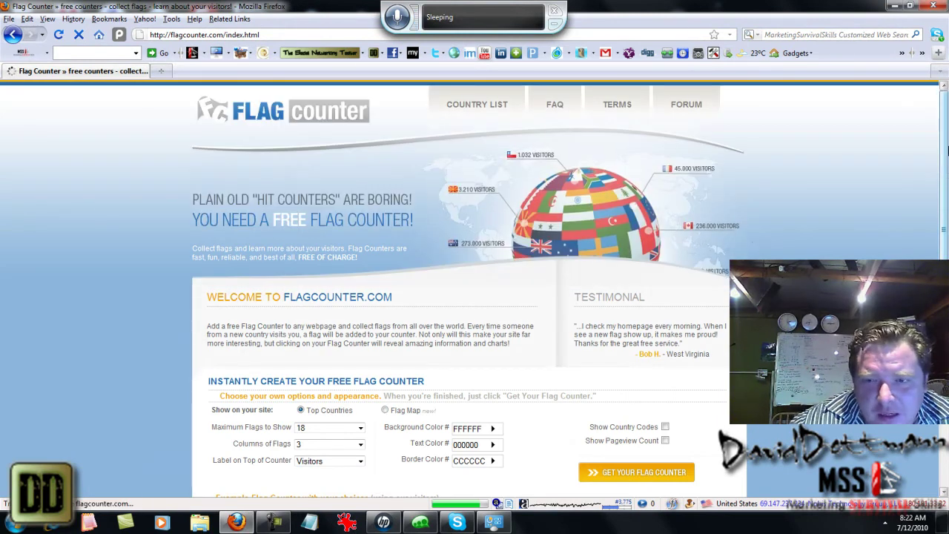
left_click_drag(946, 157, 946, 172)
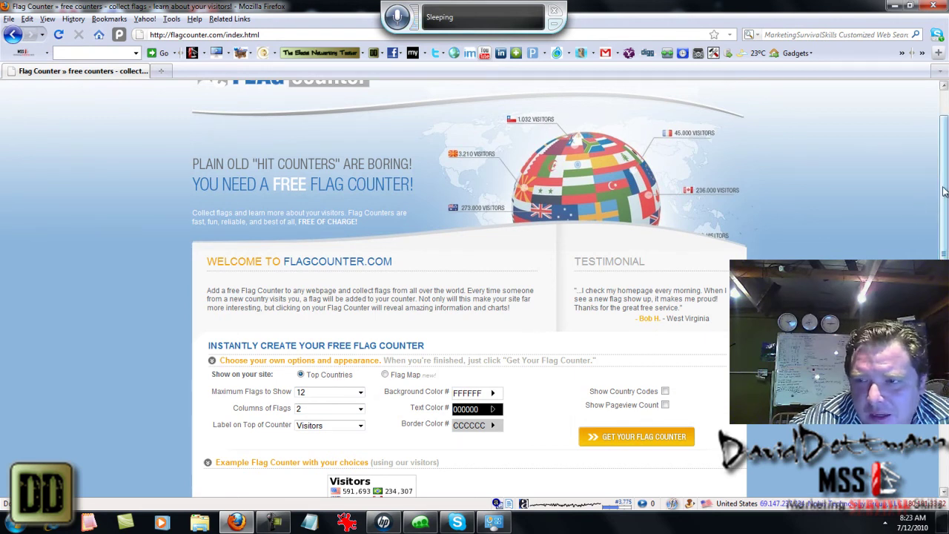
left_click_drag(943, 191, 941, 257)
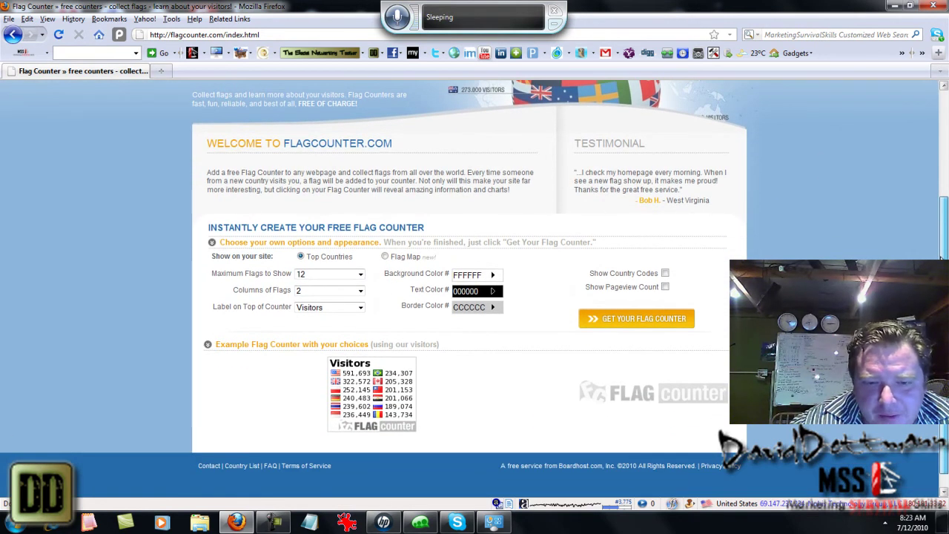